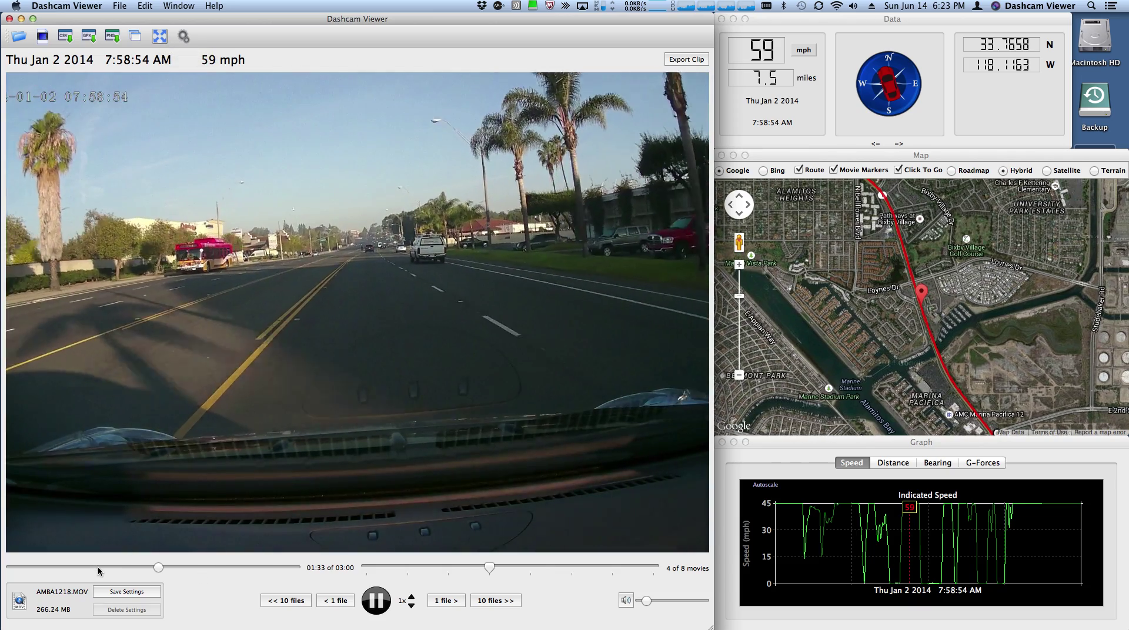
Rewind the clip to about 00:43, then change playback to 2x and back to 1x
click(98, 566)
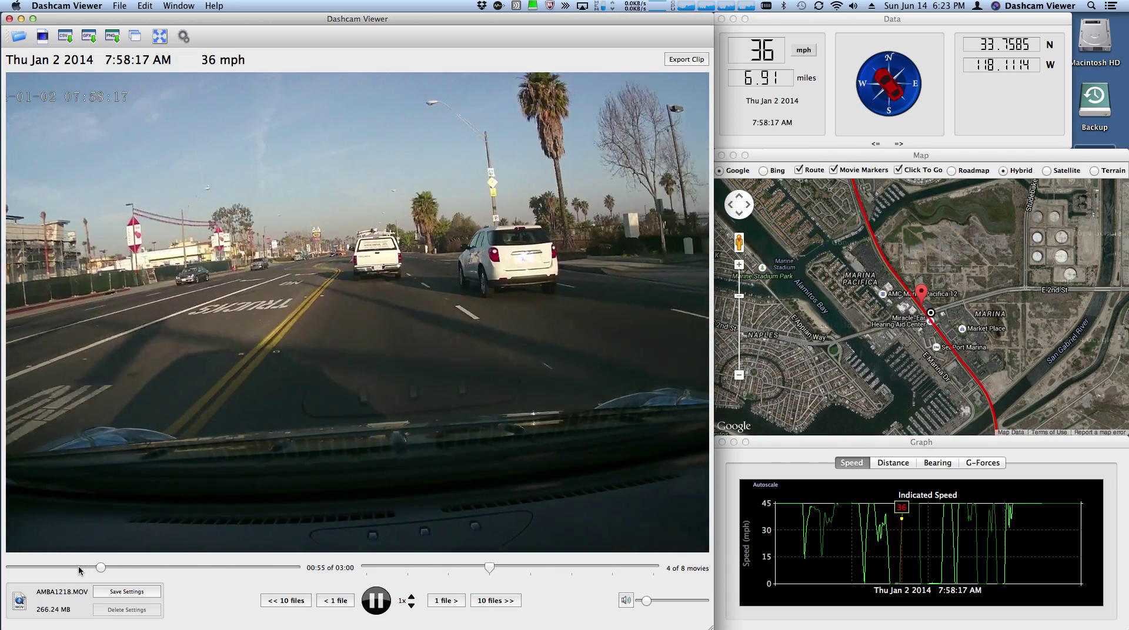
click(80, 567)
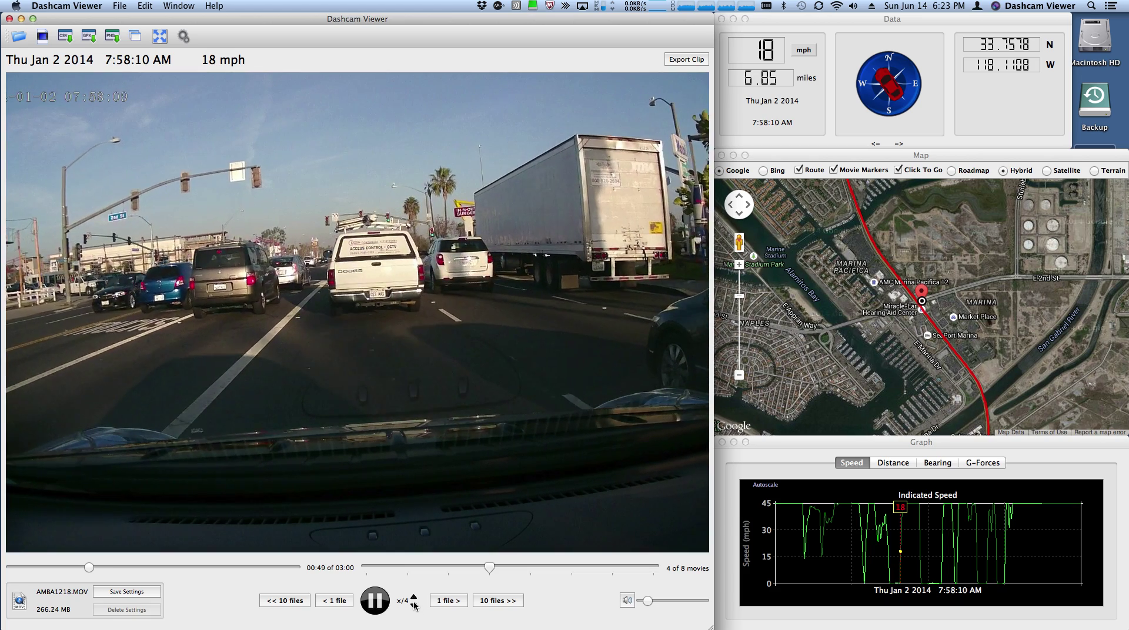
click(414, 597)
click(414, 596)
click(414, 597)
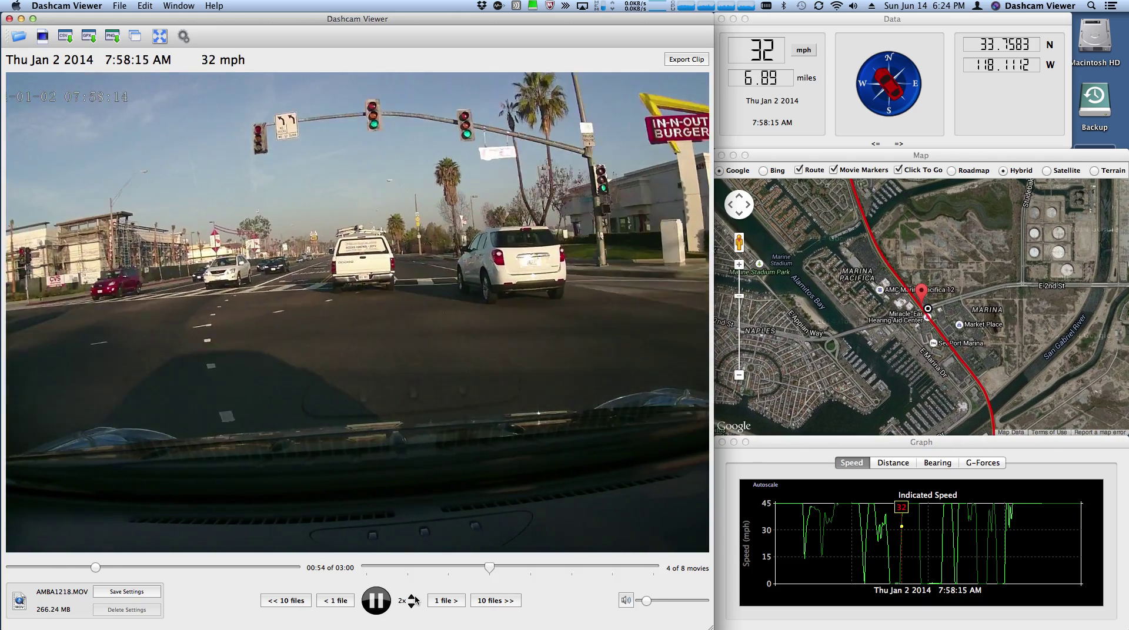
click(413, 605)
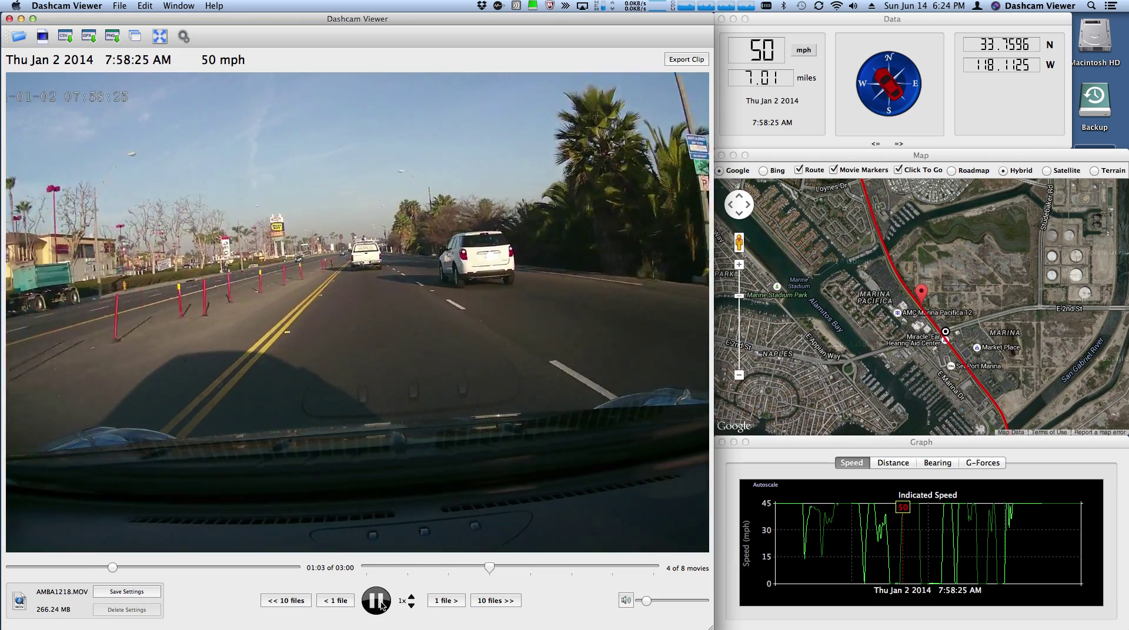
Switch the Data window's middle panel from the compass to the weather fields
click(826, 126)
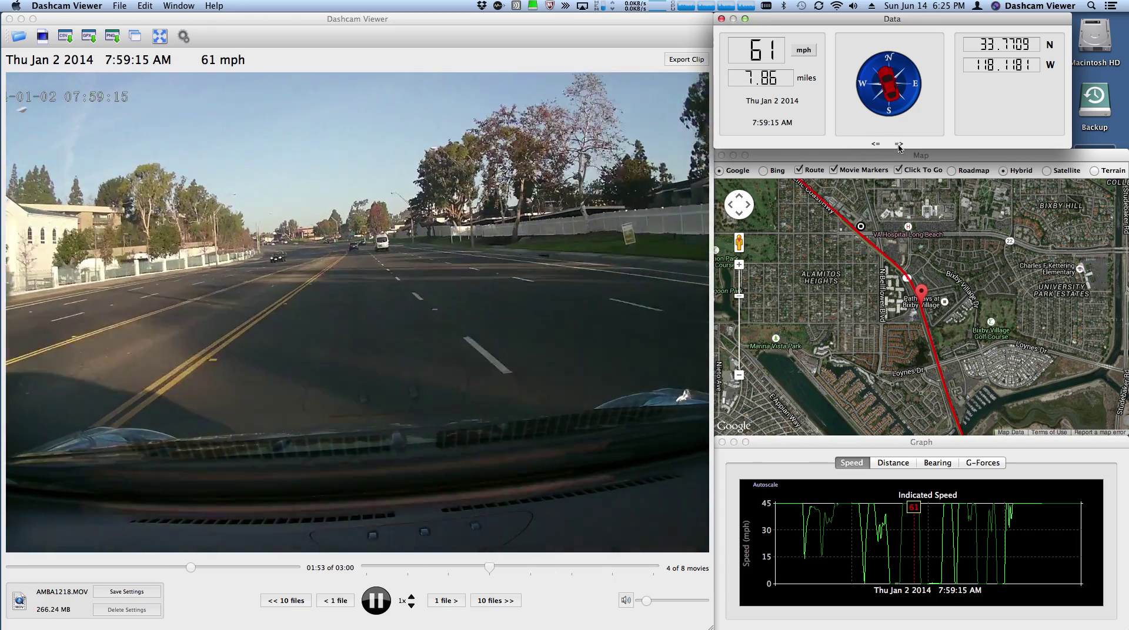
click(899, 144)
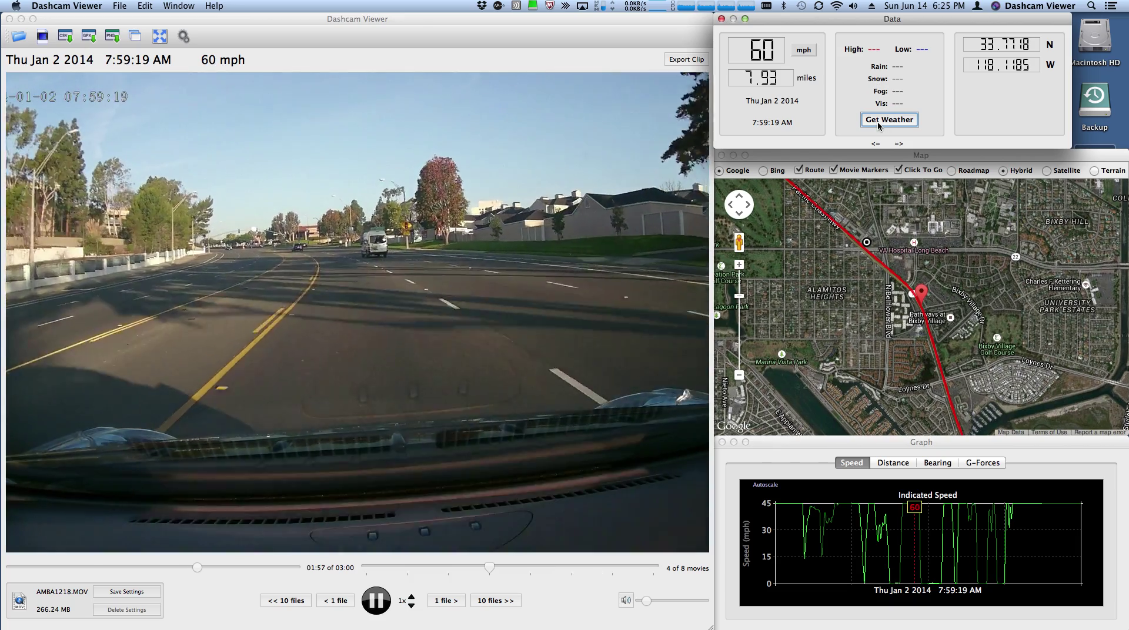
Fetch the drive's weather (78°F high, 45°F low), then cycle through the calendar back to the compass
click(878, 125)
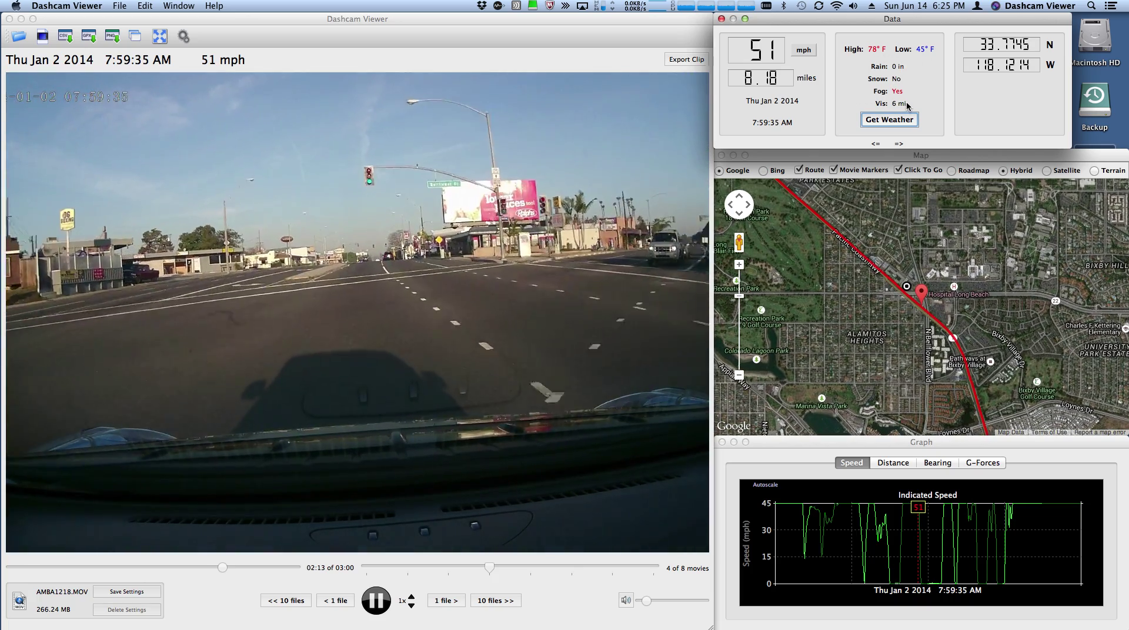
click(899, 144)
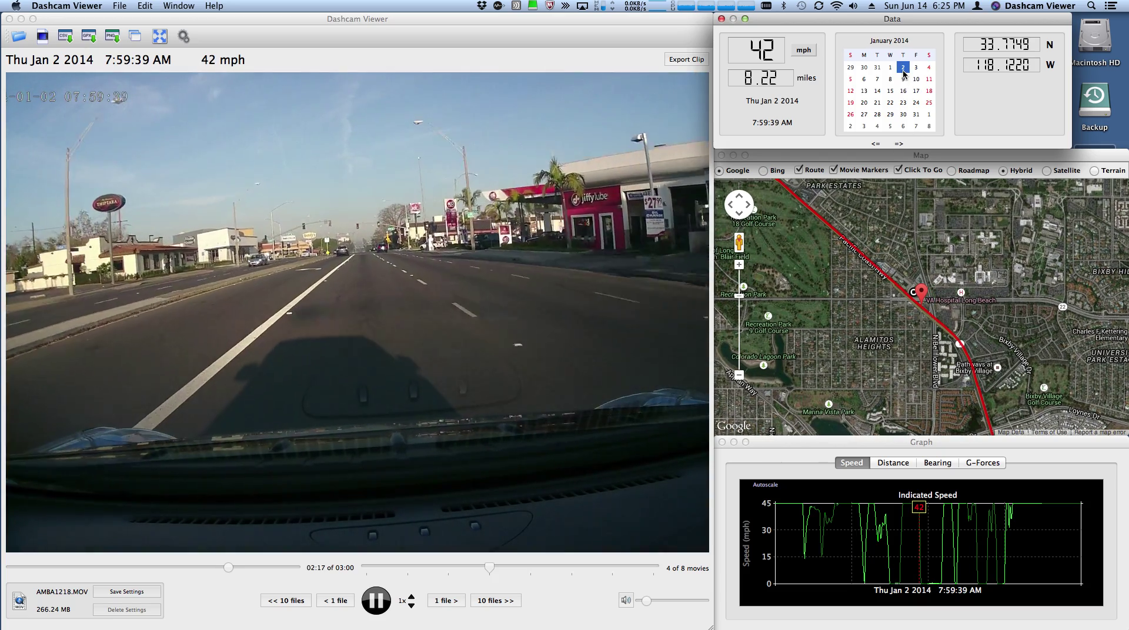
click(899, 144)
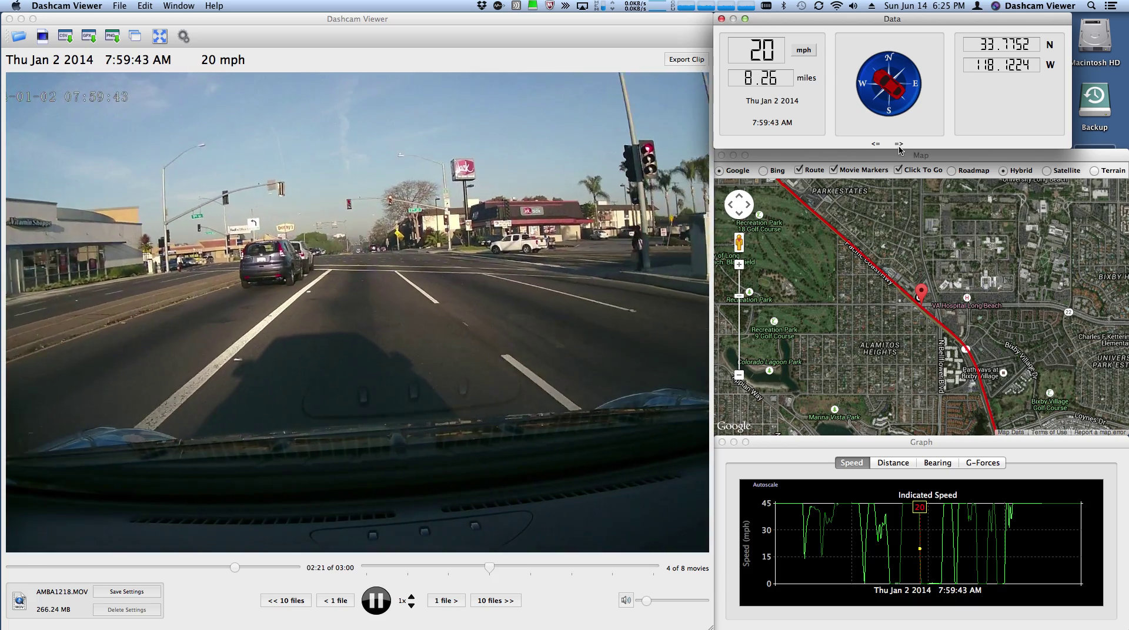
click(836, 158)
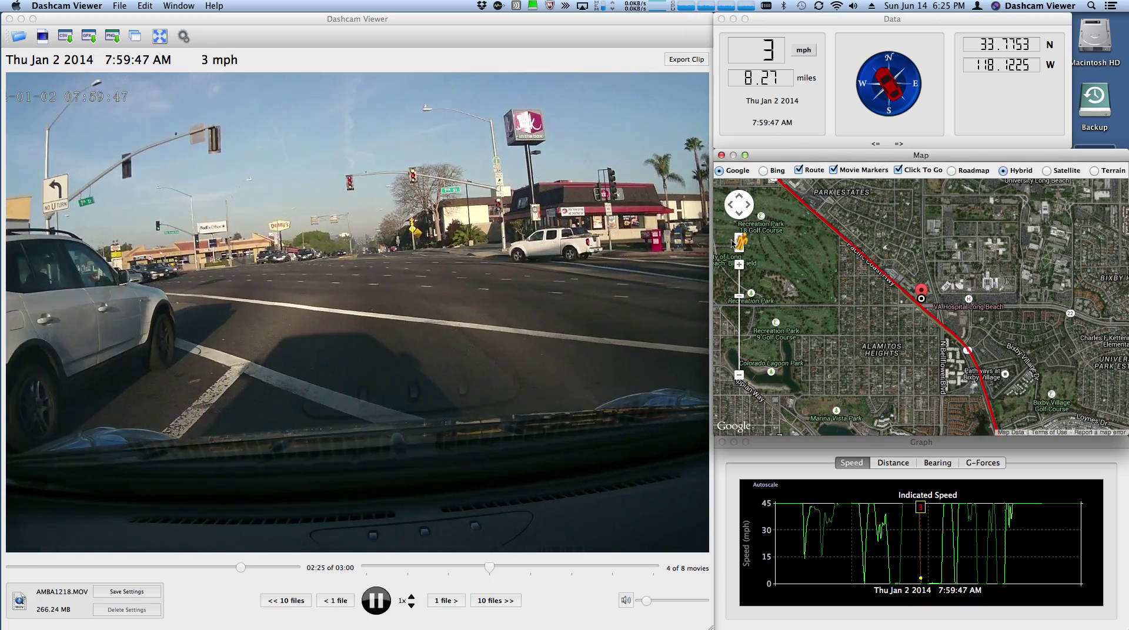
Zoom the map to street level around the car and load the next clip, AMBA1219.MOV
scroll(923, 313, up, 5)
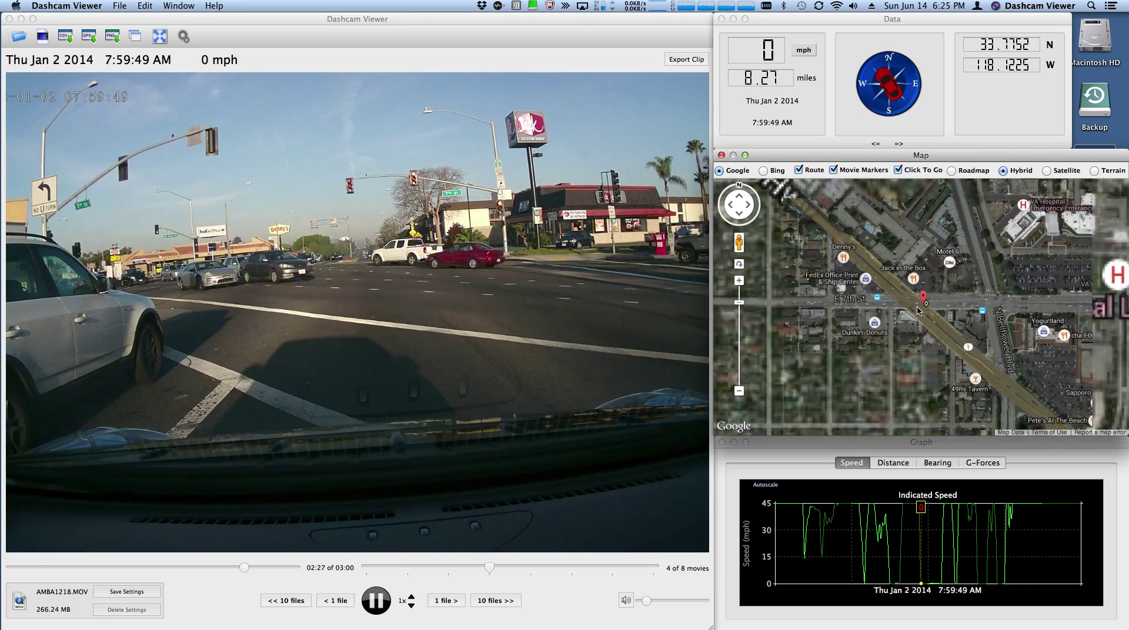
scroll(936, 317, up, 2)
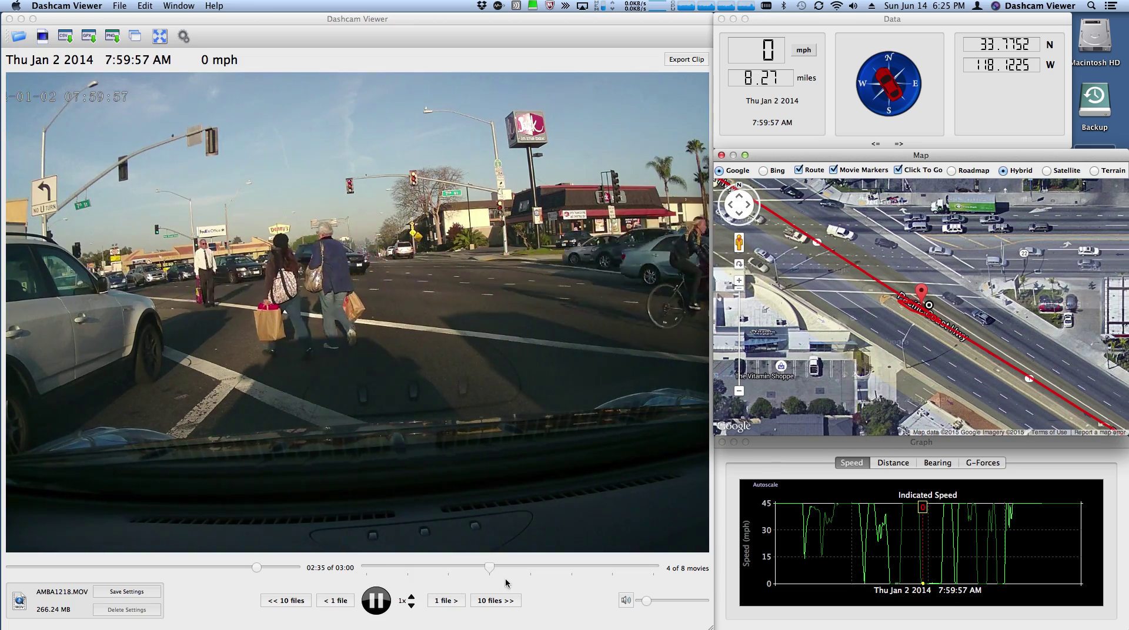
click(441, 602)
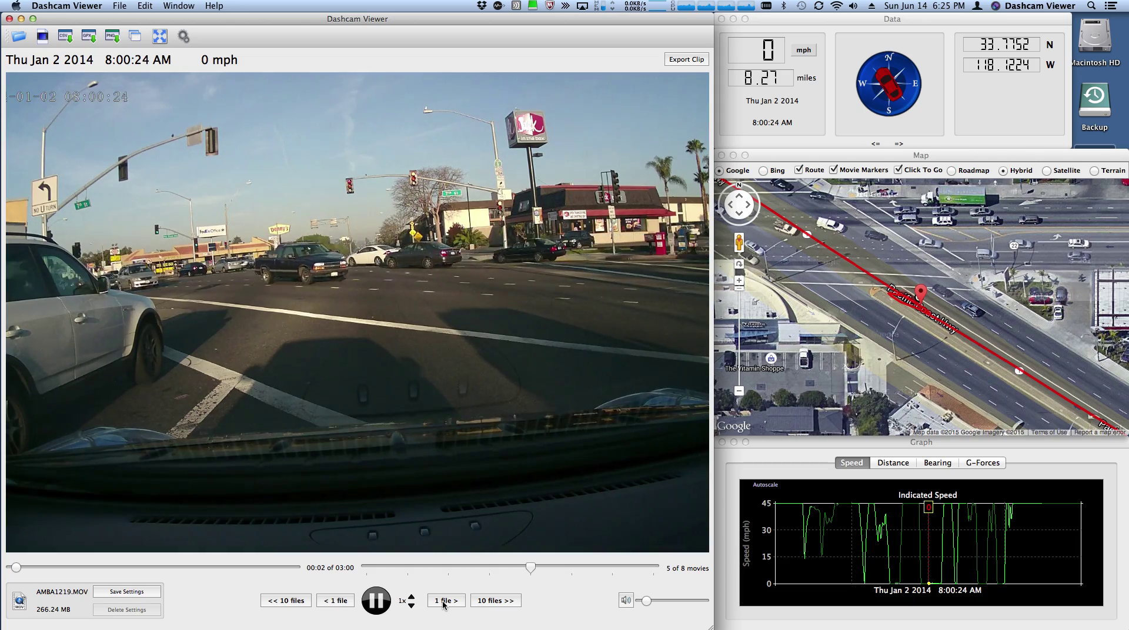
Advance to AMBA1220.MOV, toggle the route off and on, enable Movie Markers, and choose Roadmap
click(444, 602)
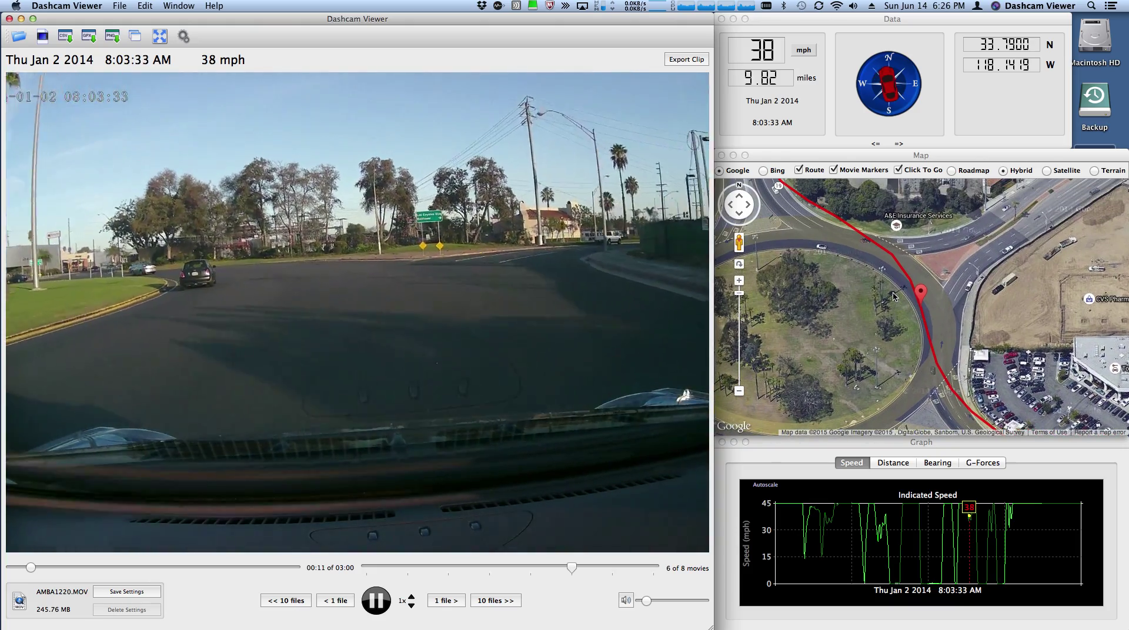
click(798, 170)
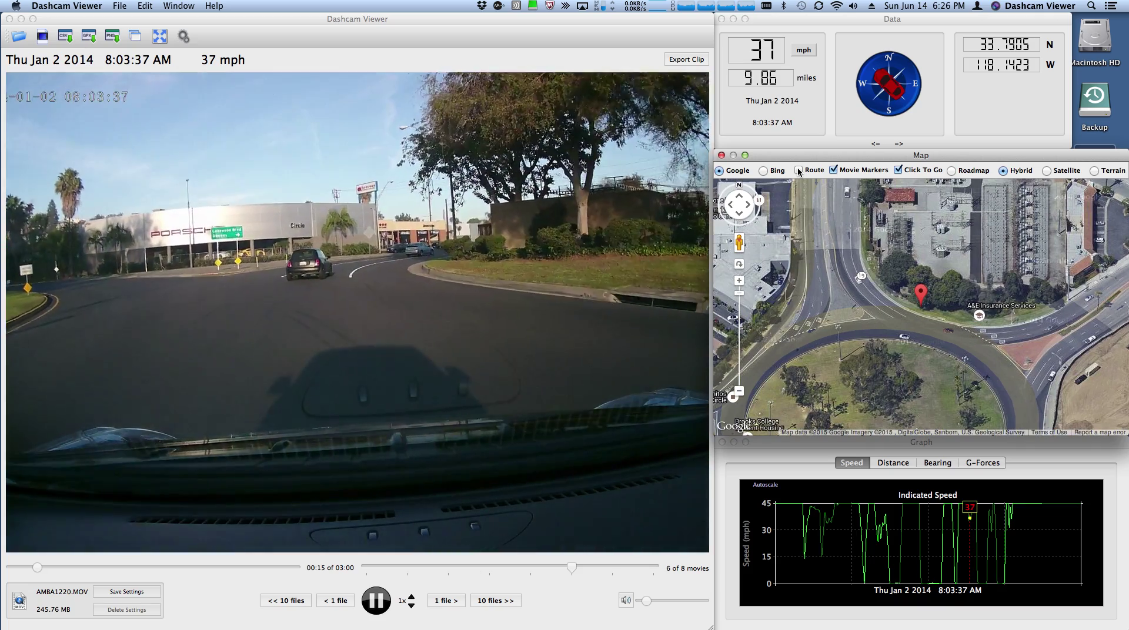
click(799, 171)
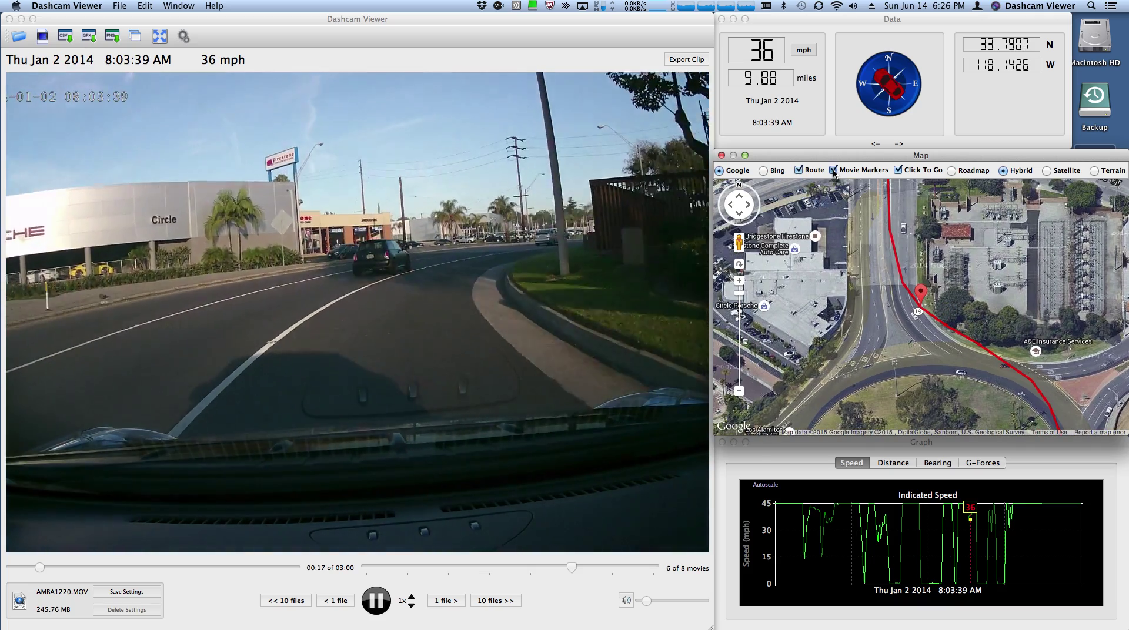
click(833, 171)
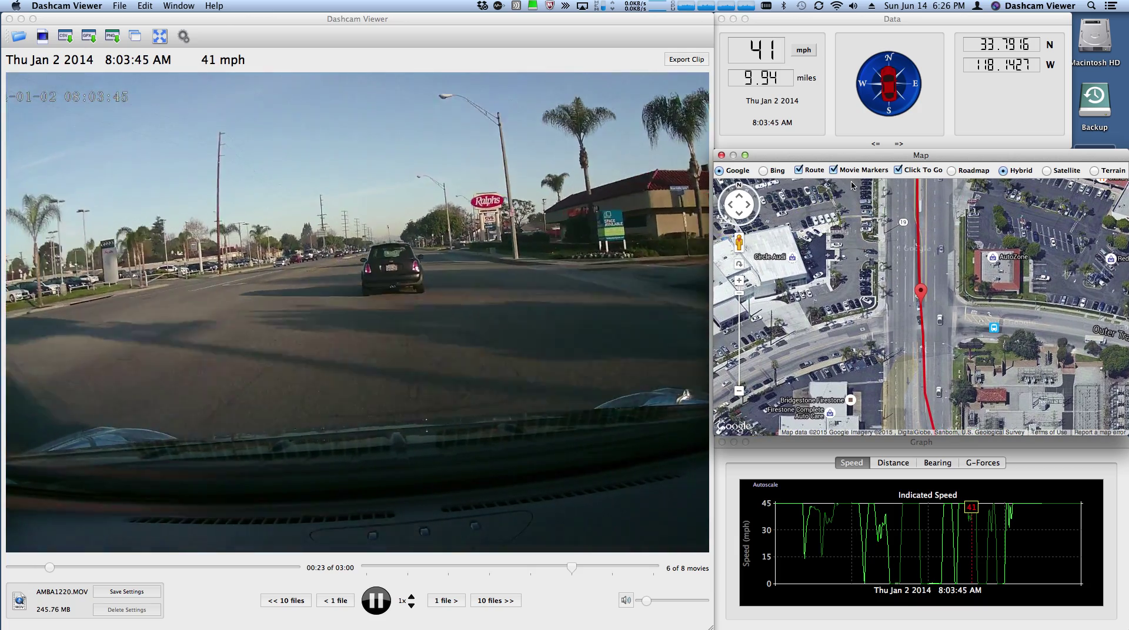
click(951, 170)
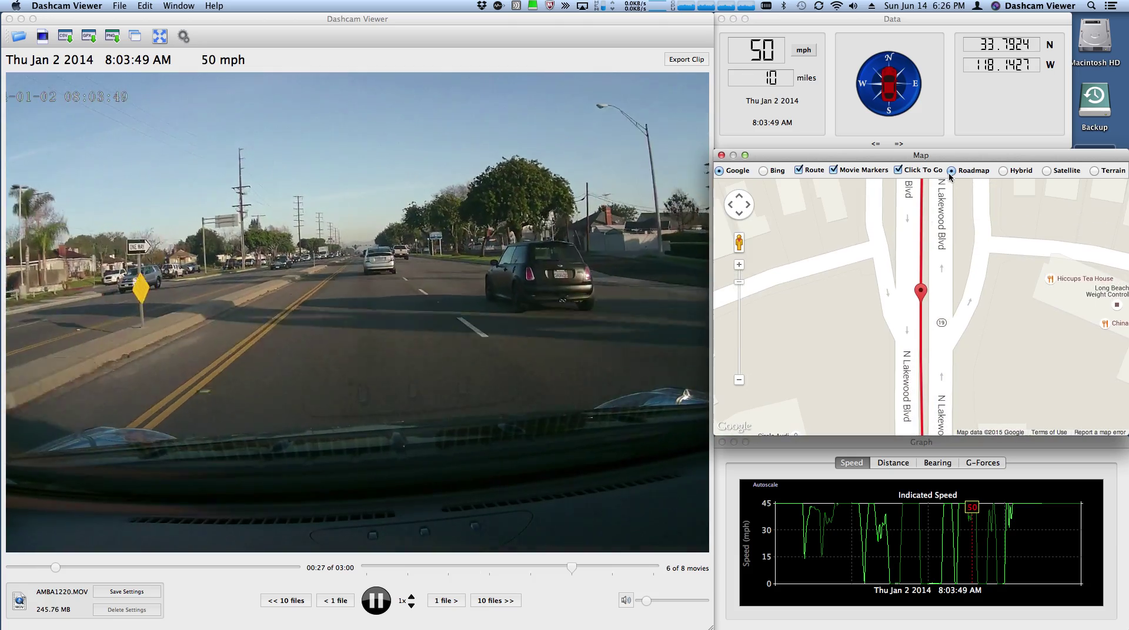
Try Satellite and Terrain, settle on Hybrid map type, zoom in, and expand the Map window full screen
click(1046, 171)
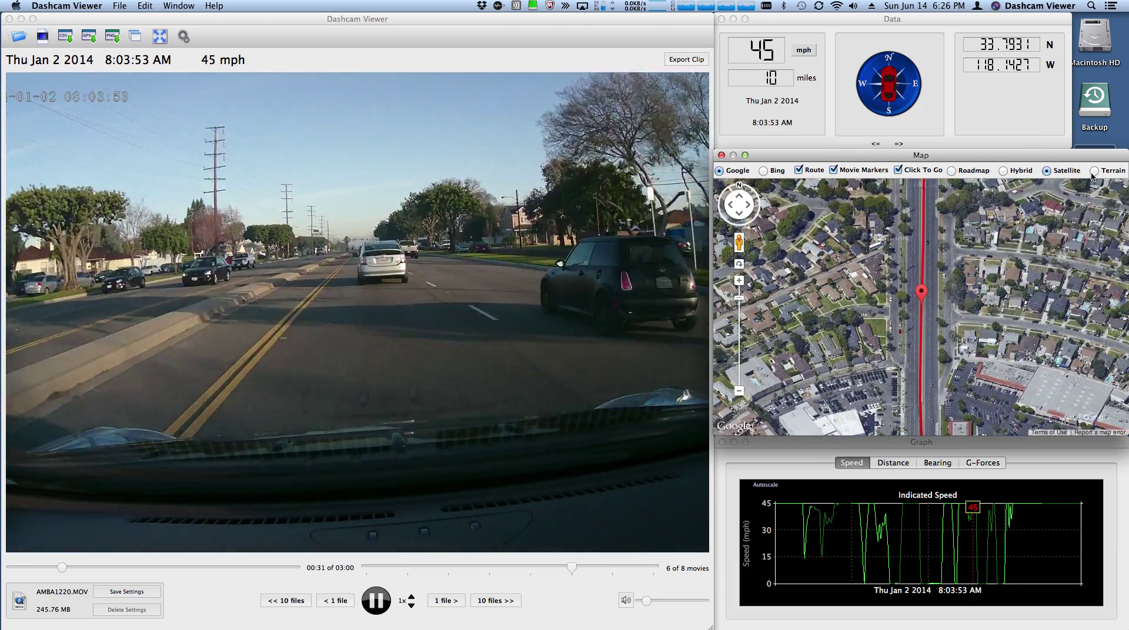
click(1094, 171)
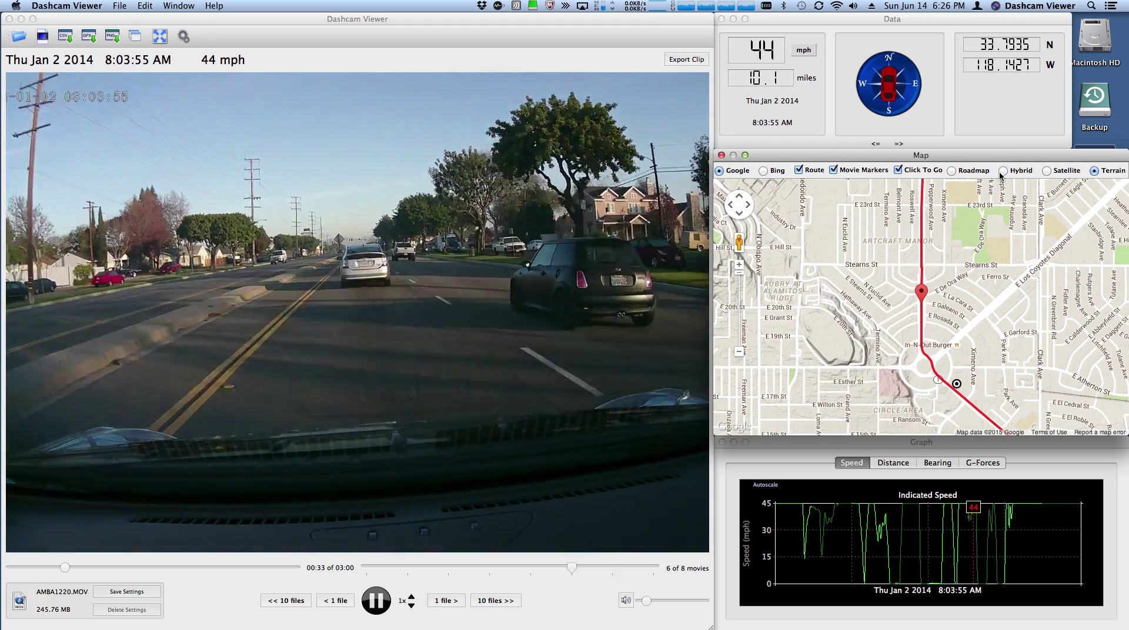
click(1002, 170)
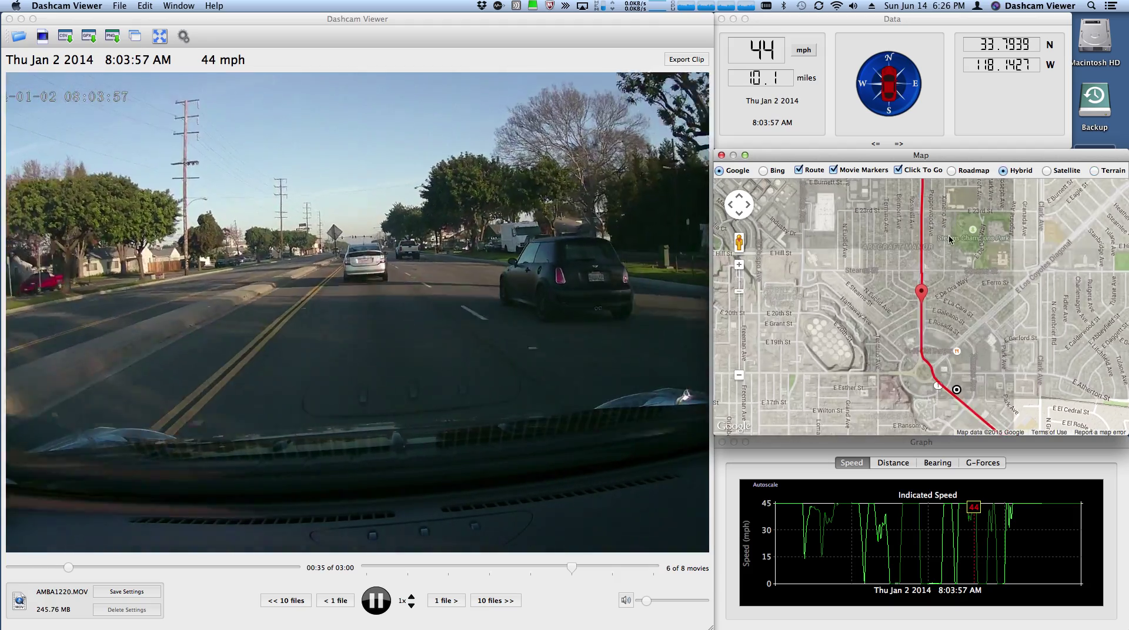
scroll(922, 272, up, 5)
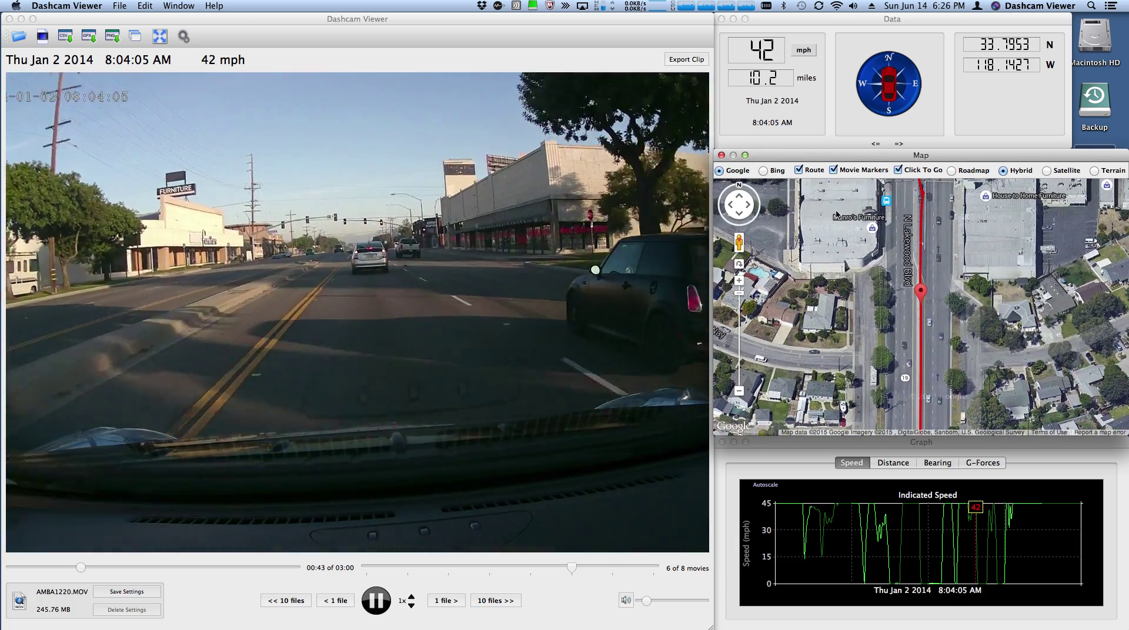
click(744, 155)
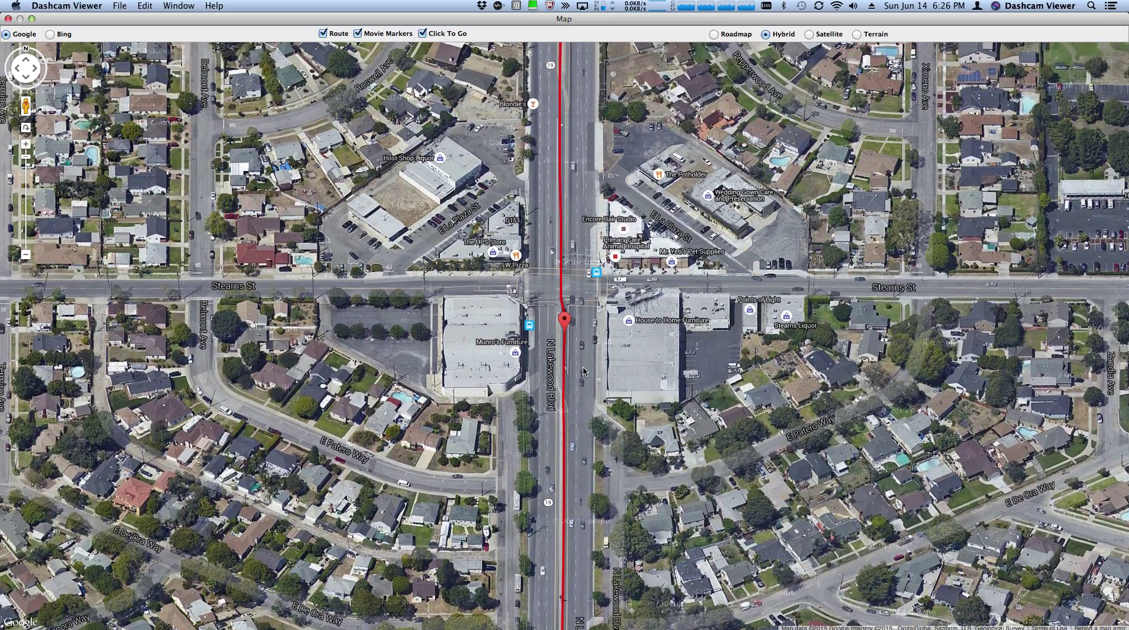
Zoom the full-screen map closer on the Stearns St intersection, then restore the Map window to its panel
scroll(570, 351, up, 2)
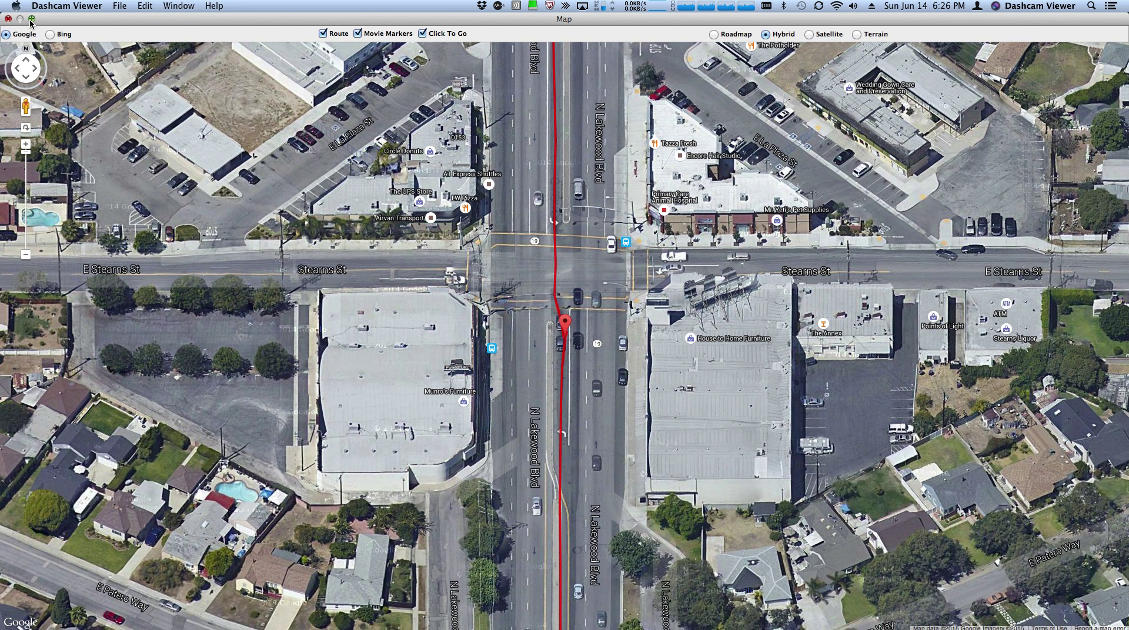
click(32, 19)
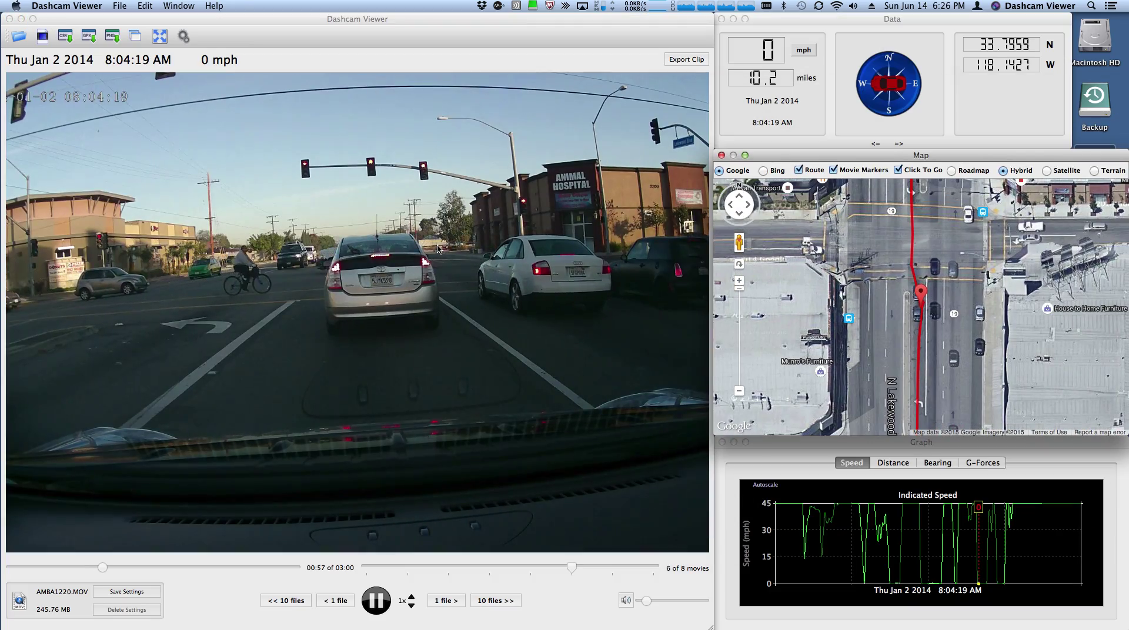
Jump to the first clip, AMBA1215.MOV, pausing briefly to zoom the map out before resuming
click(366, 567)
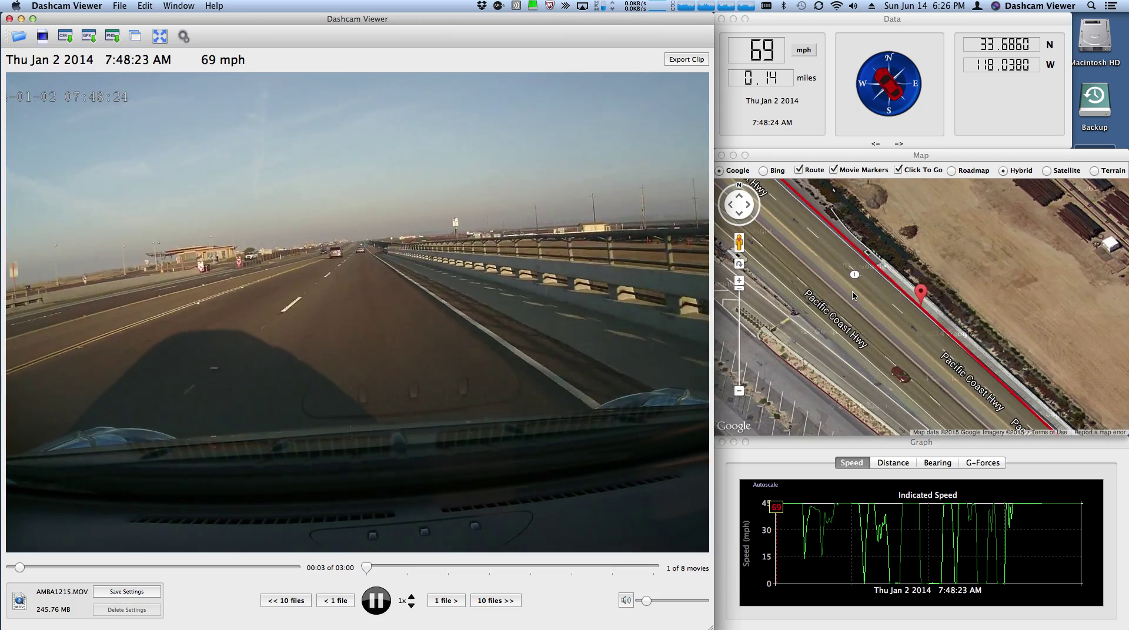
click(375, 600)
scroll(886, 306, down, 1)
scroll(884, 305, down, 4)
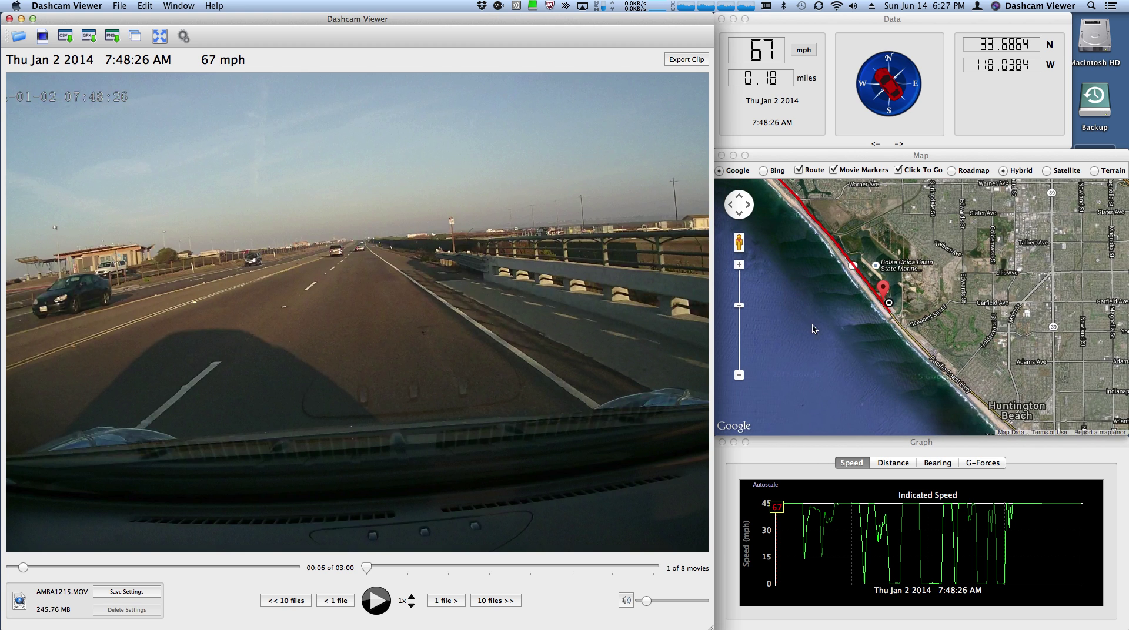
click(379, 598)
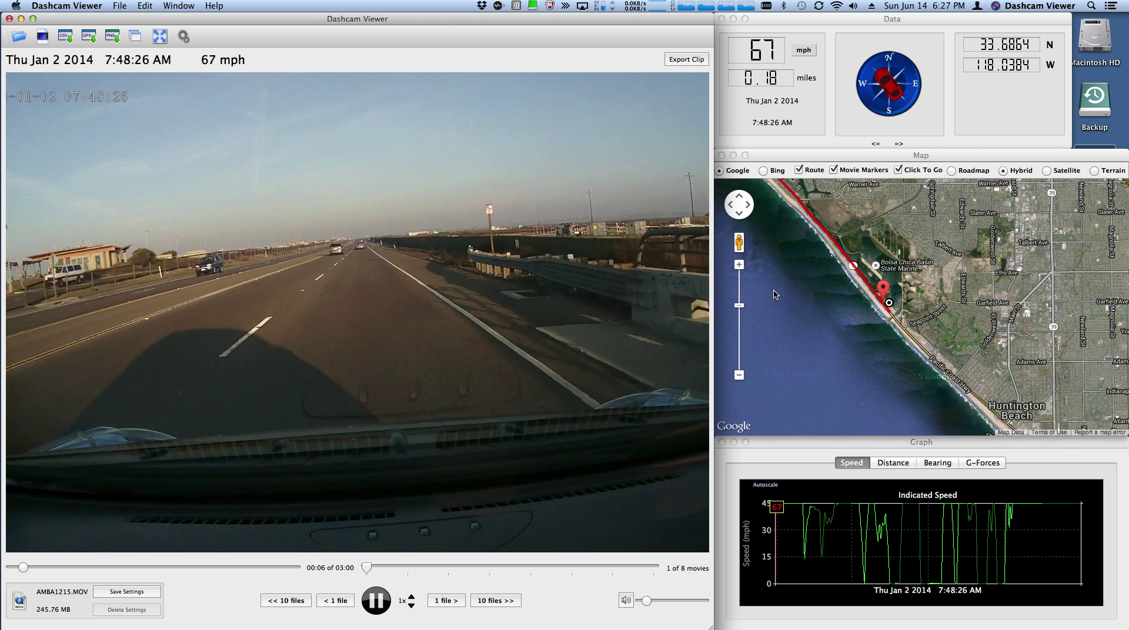
Jump the video to a chosen point on the coastal route and zoom the map in near the car
click(865, 157)
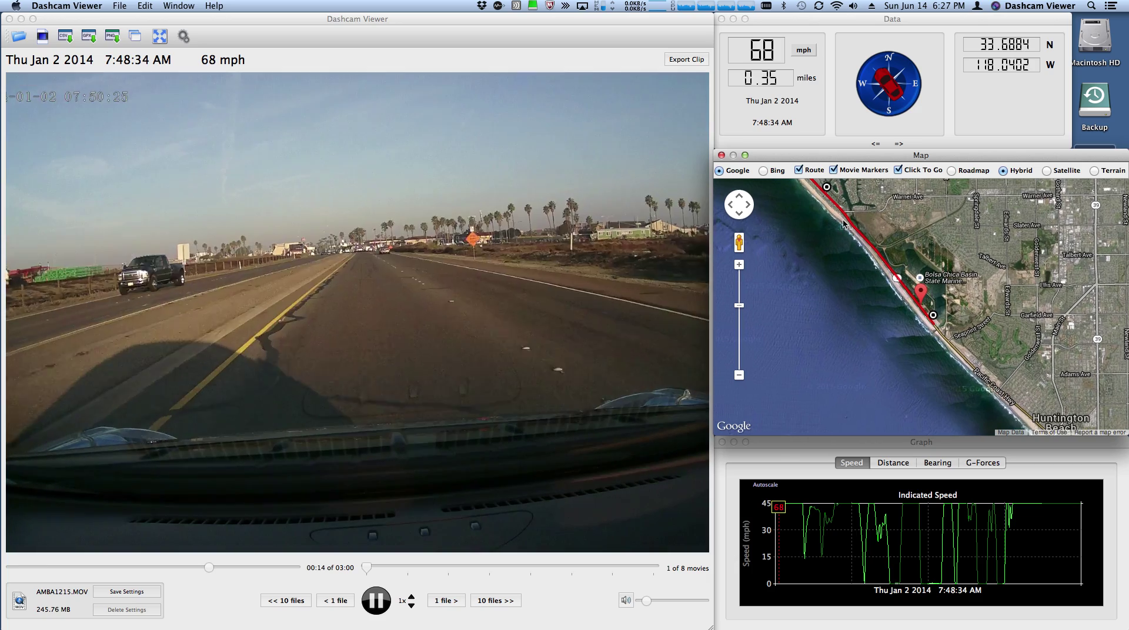
click(842, 220)
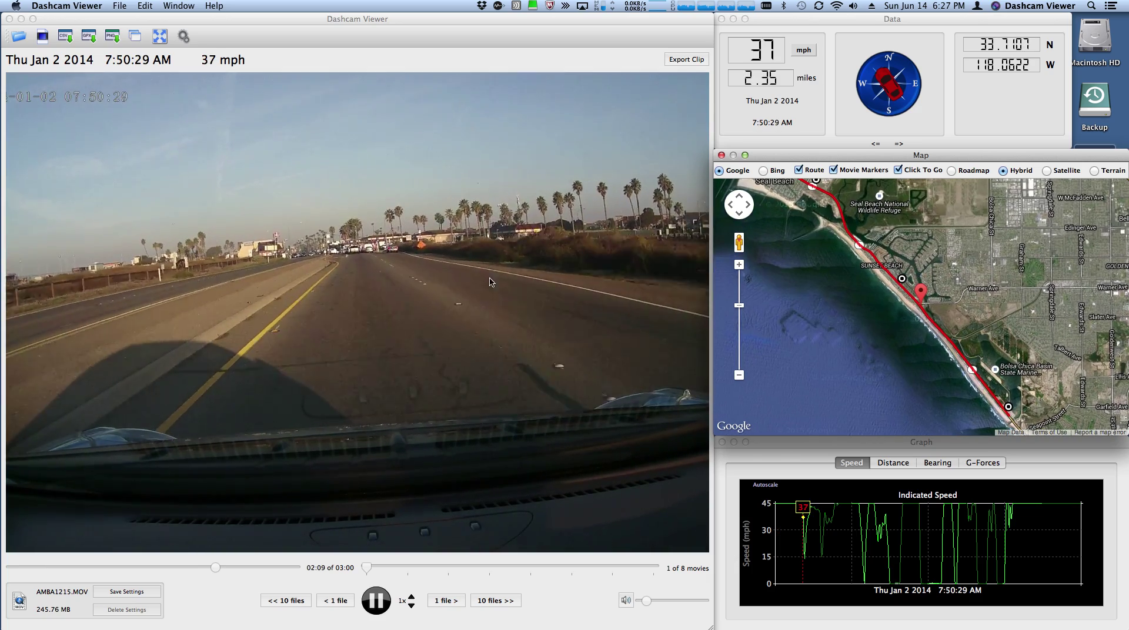
scroll(888, 336, up, 3)
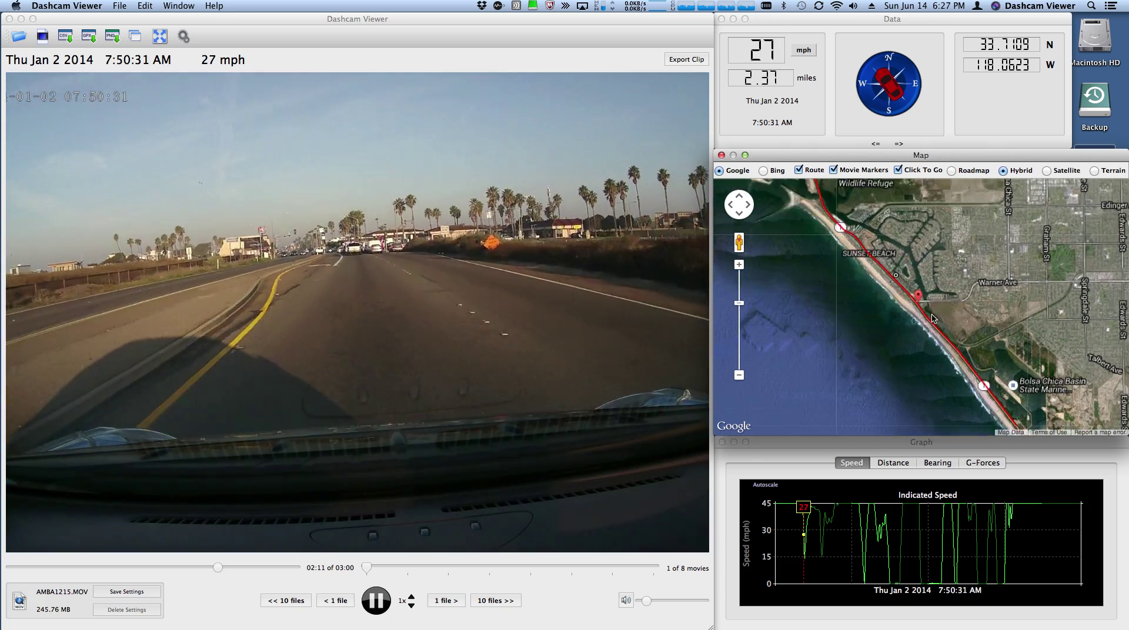